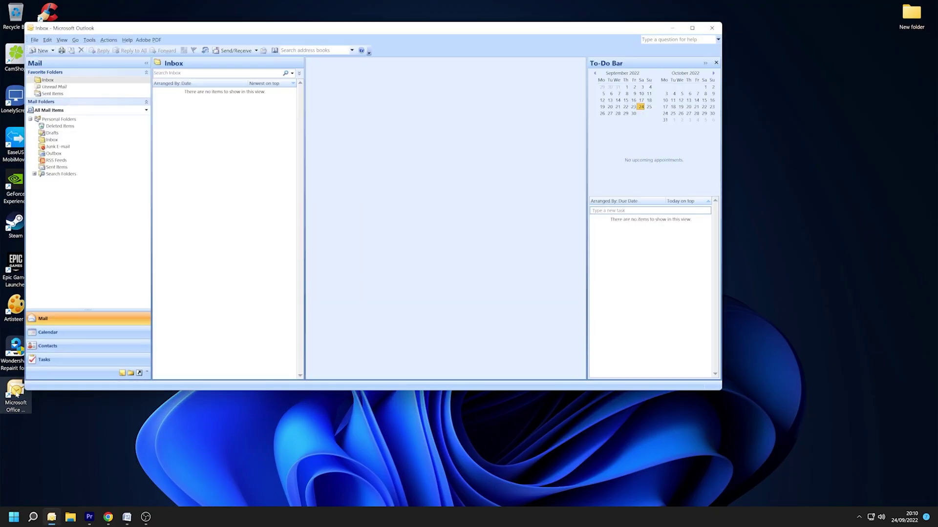
Open the pasted Content.Outlook temp path from the Run box and select every file in Temp
{"action": "key", "text": "super+r"}
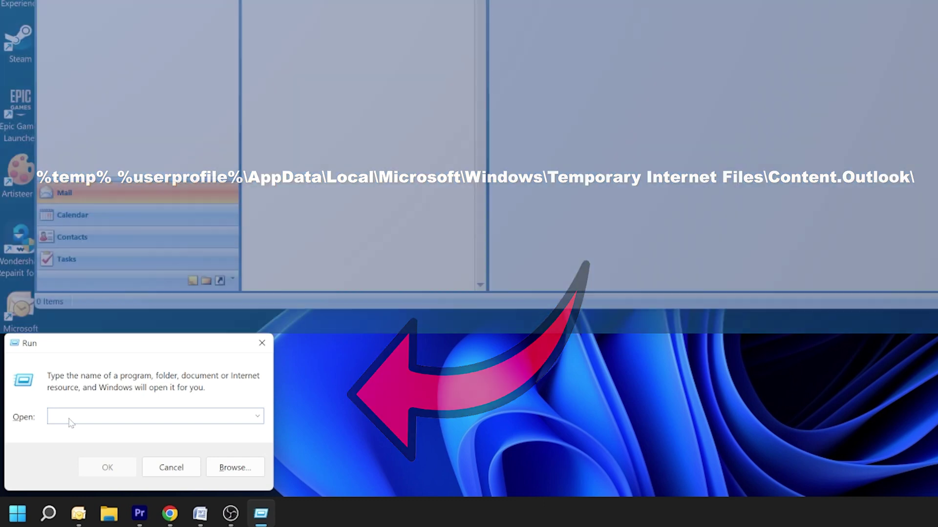
{"action": "type", "text": "%userprofile%\\AppData\\Local\\Microsoft\\Windows\\Temporary Internet Files\\Content.Outlook\\"}
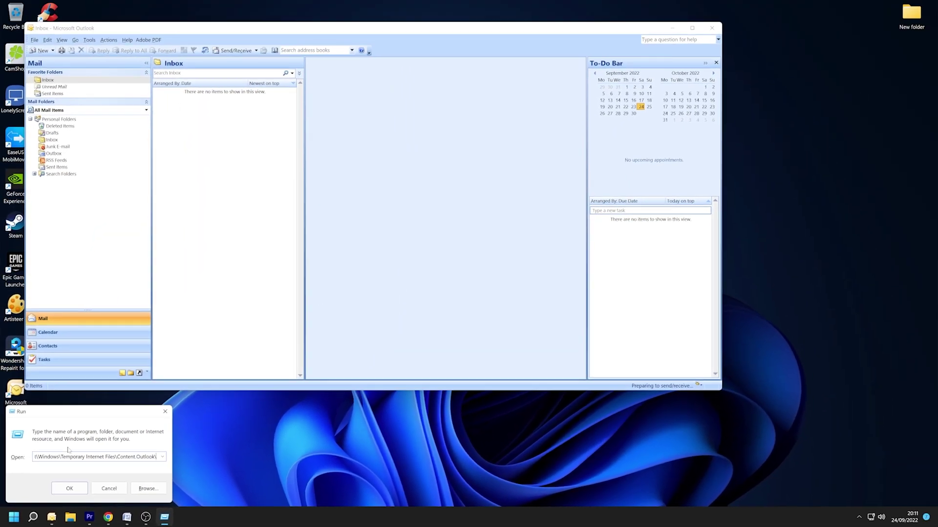
{"action": "left_click", "coordinate": [70, 489]}
{"action": "scroll", "coordinate": [234, 293], "scroll_direction": "down", "scroll_amount": 20}
{"action": "left_click_drag", "start_coordinate": [371, 496], "coordinate": [91, 3]}
Delete all the selected Temp items from the right-click menu
{"action": "right_click", "coordinate": [187, 182]}
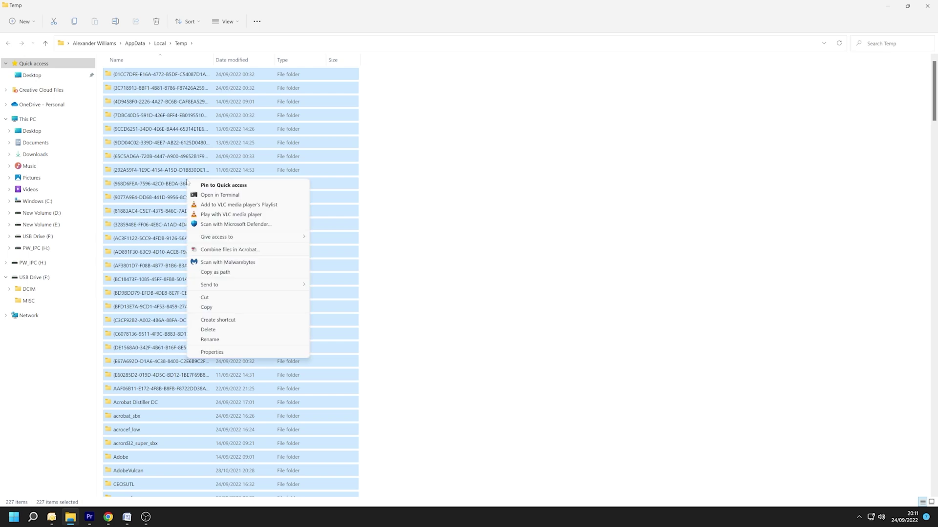
{"action": "left_click", "coordinate": [240, 331]}
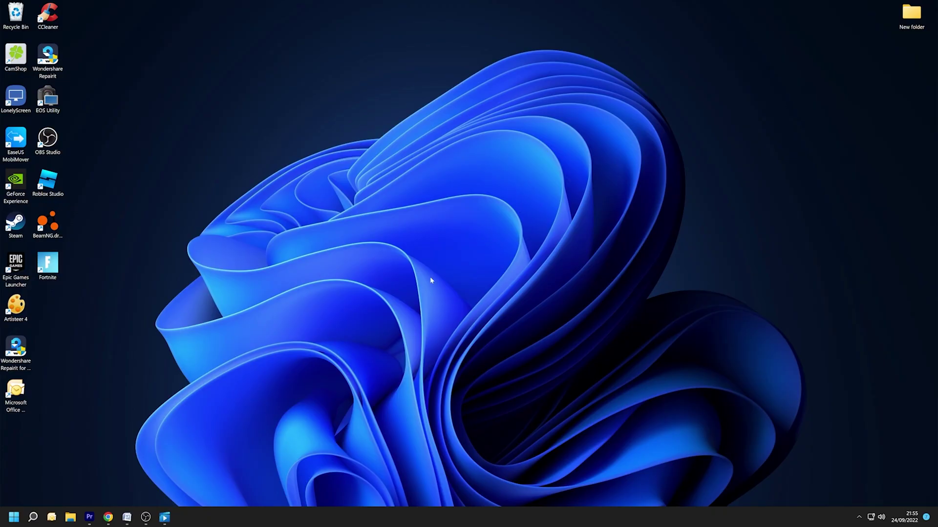
Launch Outlook and go to Trust Center's Attachment Handling settings
{"action": "double_click", "coordinate": [18, 402]}
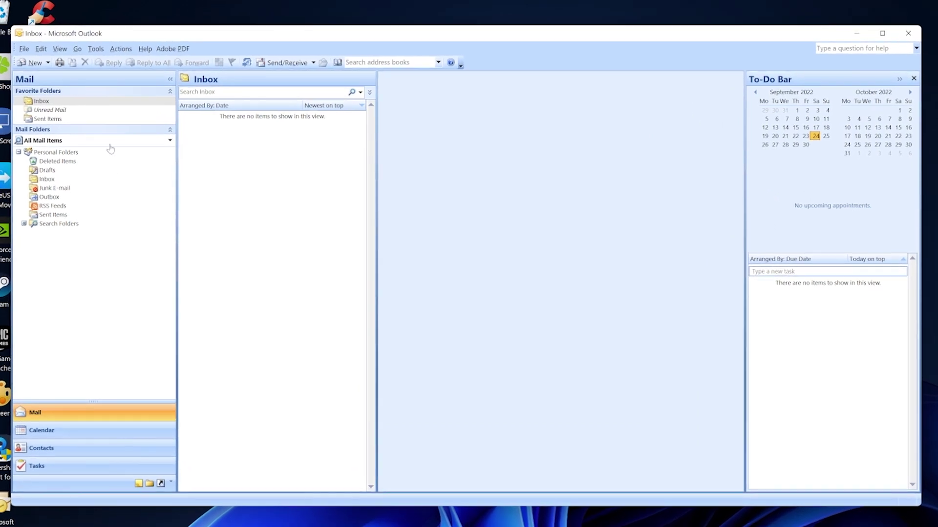
{"action": "left_click", "coordinate": [96, 48]}
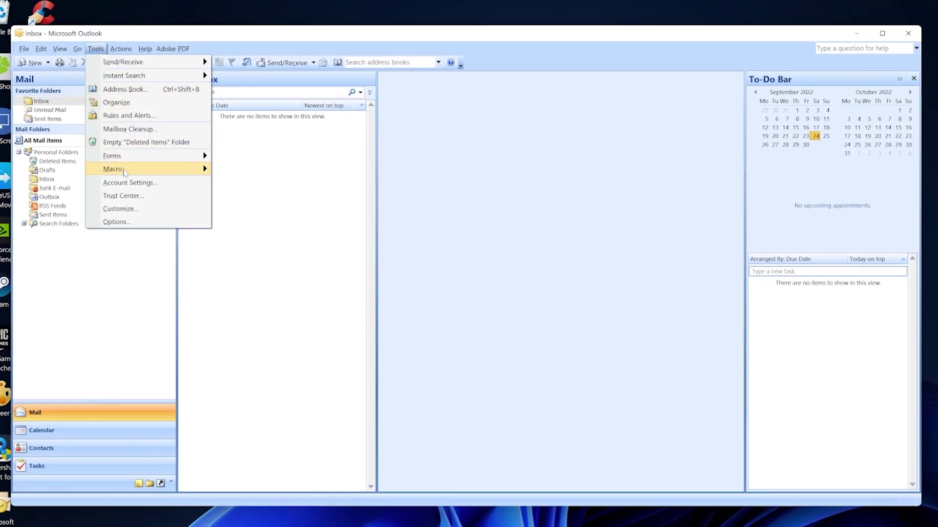
{"action": "left_click", "coordinate": [145, 195]}
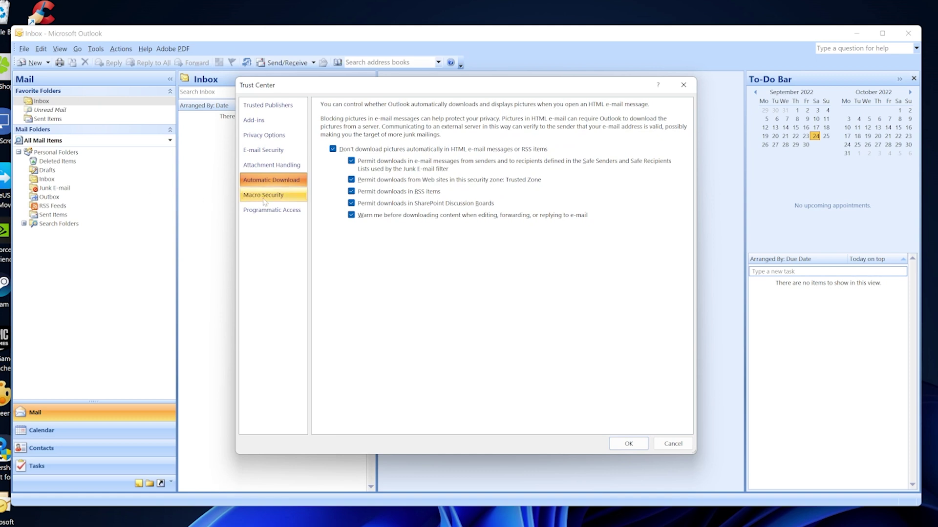
{"action": "left_click", "coordinate": [272, 167]}
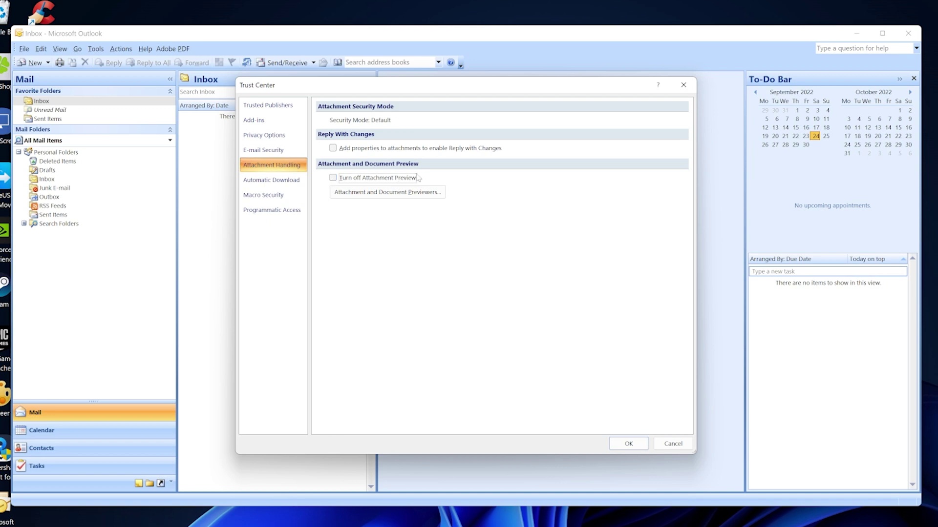
Tick both PDF Preview Handler entries under Attachment and Document Previewers
{"action": "left_click", "coordinate": [420, 192]}
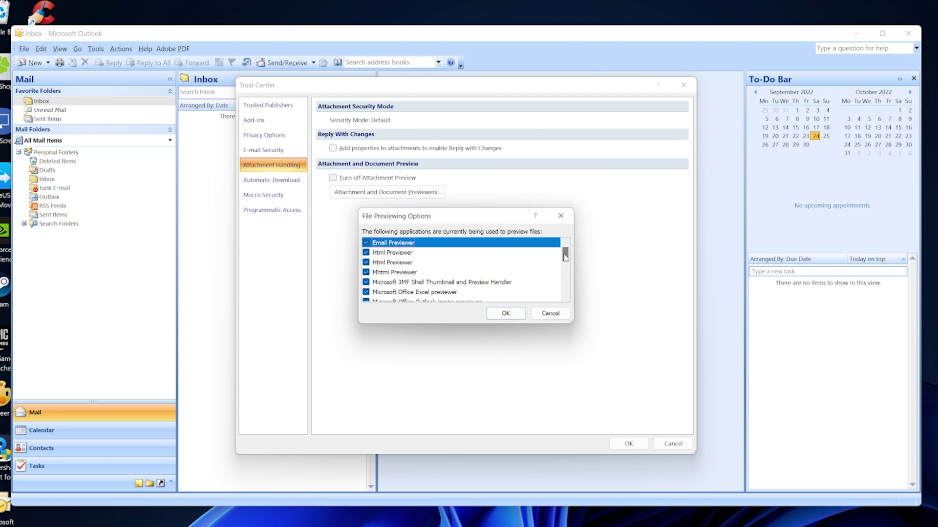
{"action": "left_click_drag", "start_coordinate": [565, 258], "coordinate": [552, 279]}
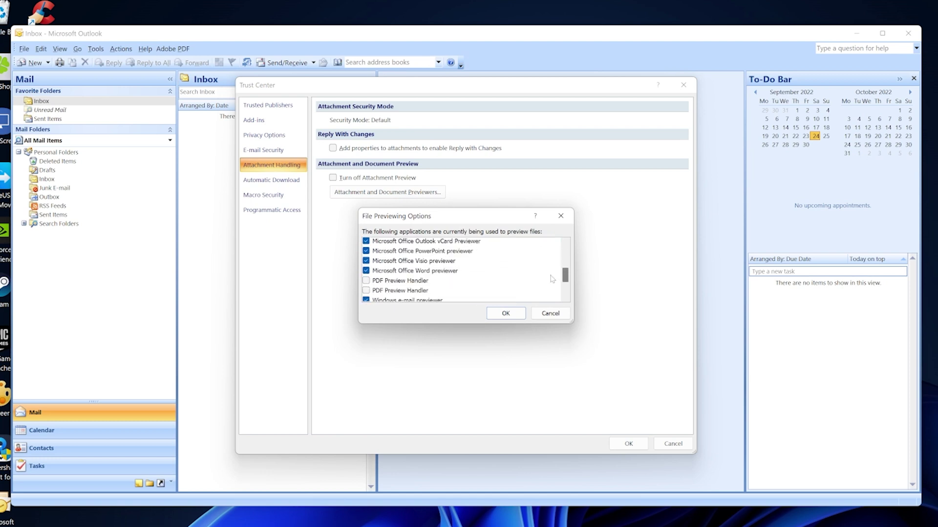
{"action": "left_click", "coordinate": [367, 282]}
{"action": "left_click", "coordinate": [370, 292]}
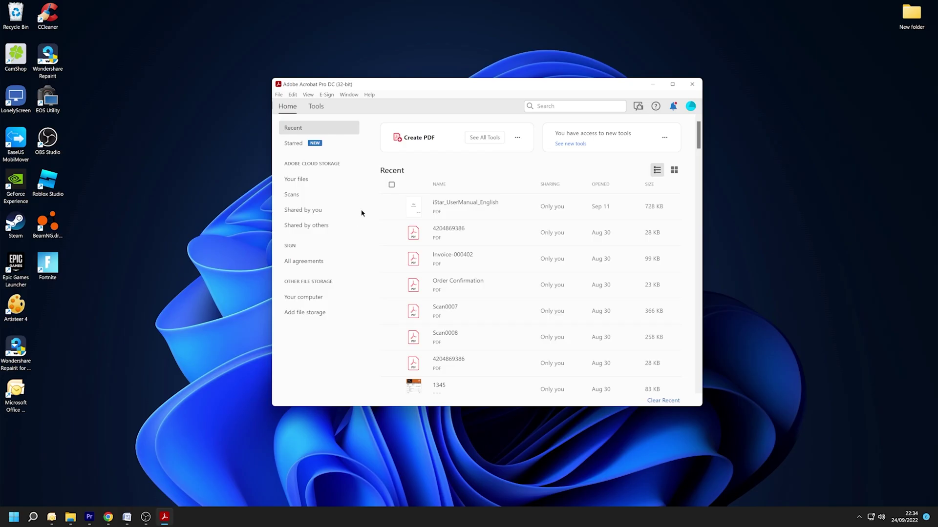
Look through the options in Acrobat's Help menu
{"action": "left_click", "coordinate": [370, 95]}
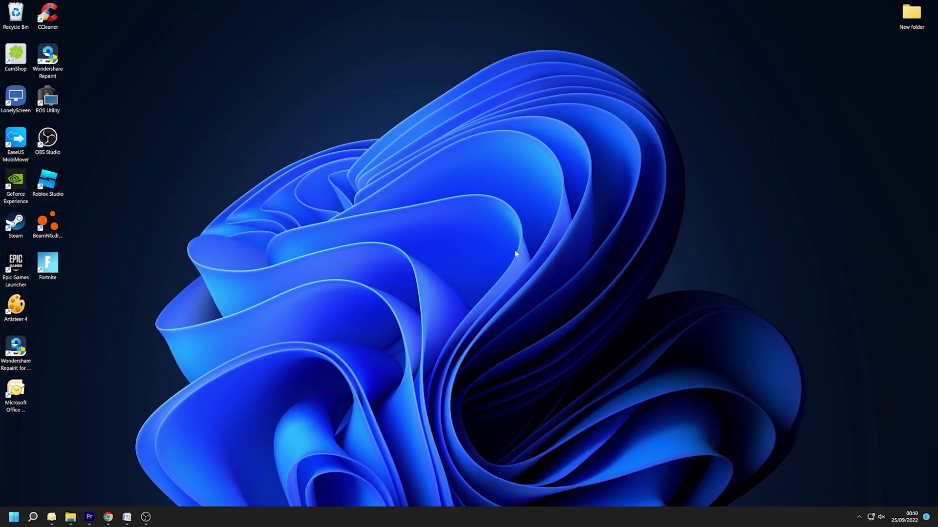
Start regedit and expand HKEY_LOCAL_MACHINE > SOFTWARE toward the PDFPrevHndlr.PDFPreviewHandler CLSID key
{"action": "key", "text": "super+r"}
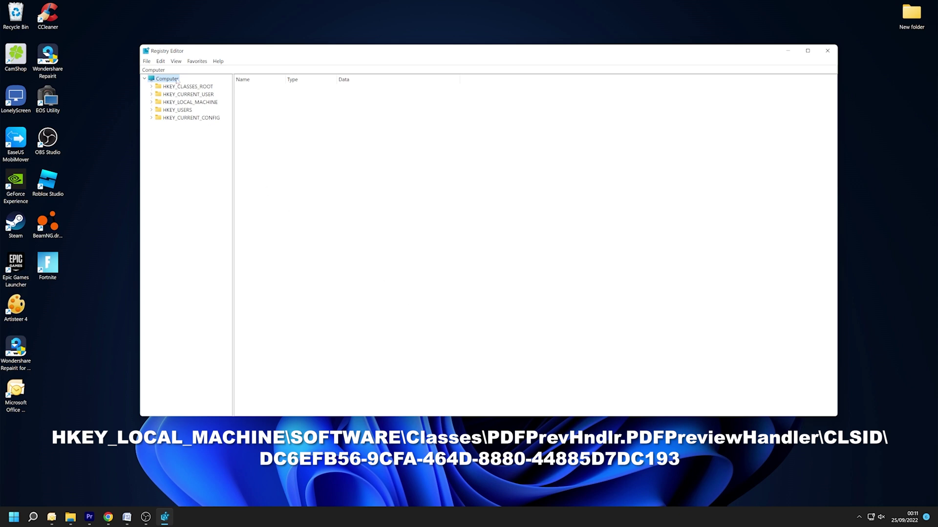
{"action": "left_click", "coordinate": [152, 103]}
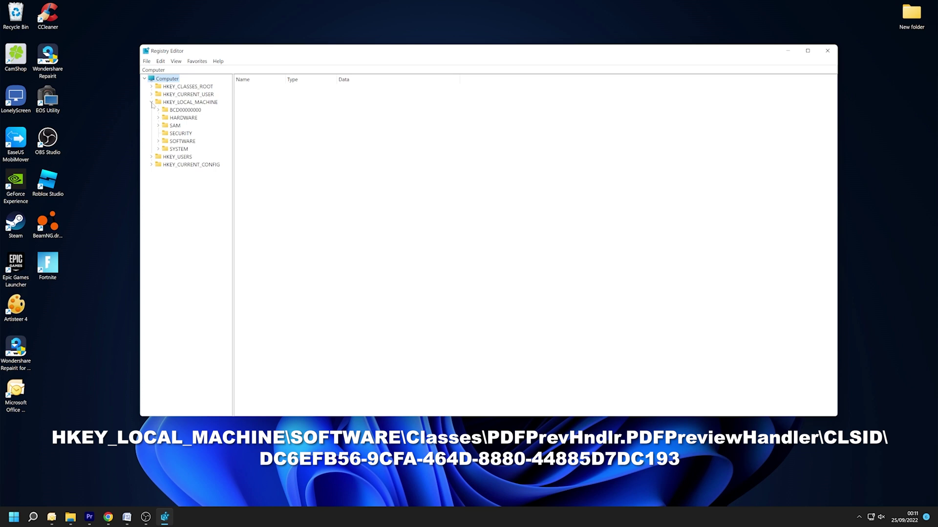
{"action": "left_click", "coordinate": [159, 142]}
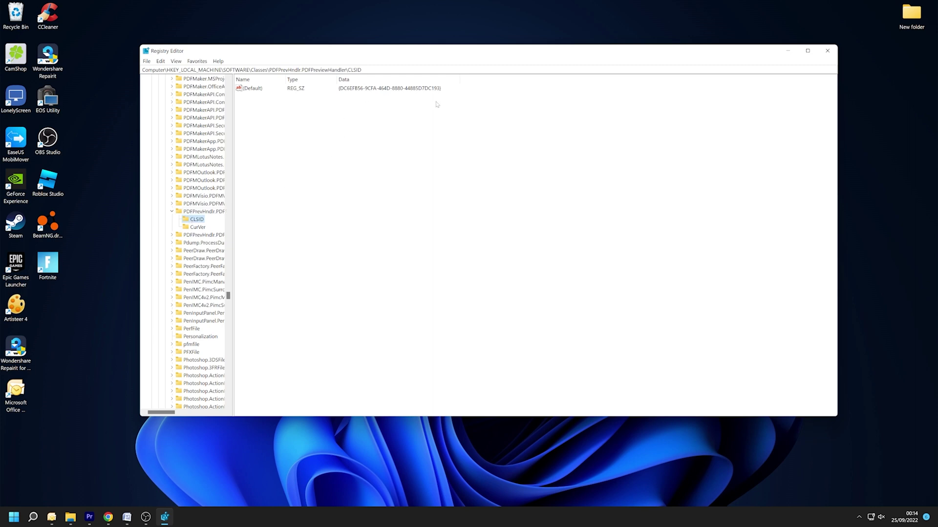
Replace the CLSID (Default) data with the pasted GUID 534A1E02-D58F-44f0-B58B-36CBED287C7C
{"action": "double_click", "coordinate": [251, 89]}
{"action": "key", "text": "BackSpace"}
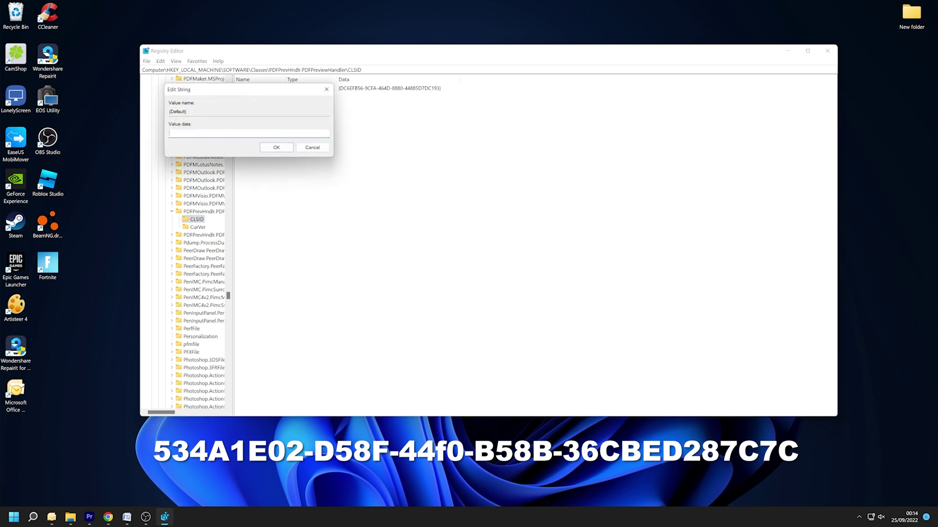
{"action": "right_click", "coordinate": [280, 134]}
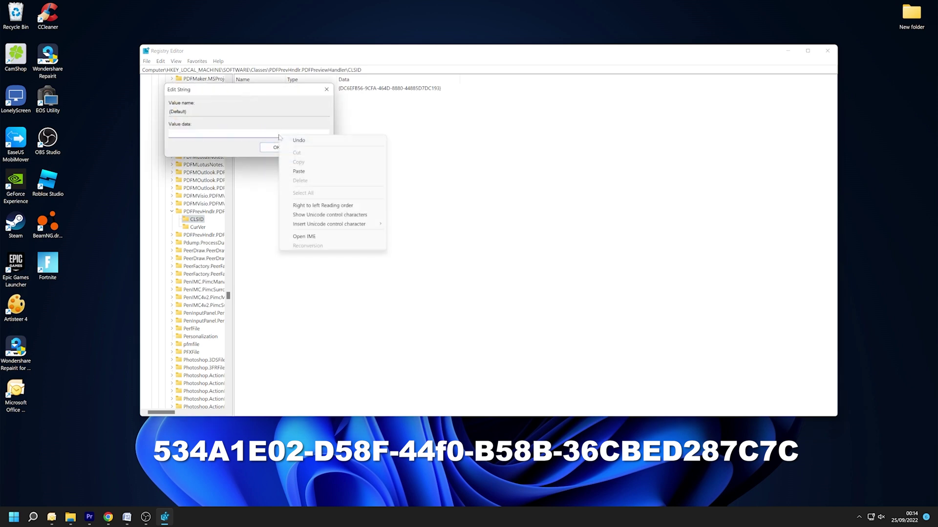
{"action": "left_click", "coordinate": [299, 171]}
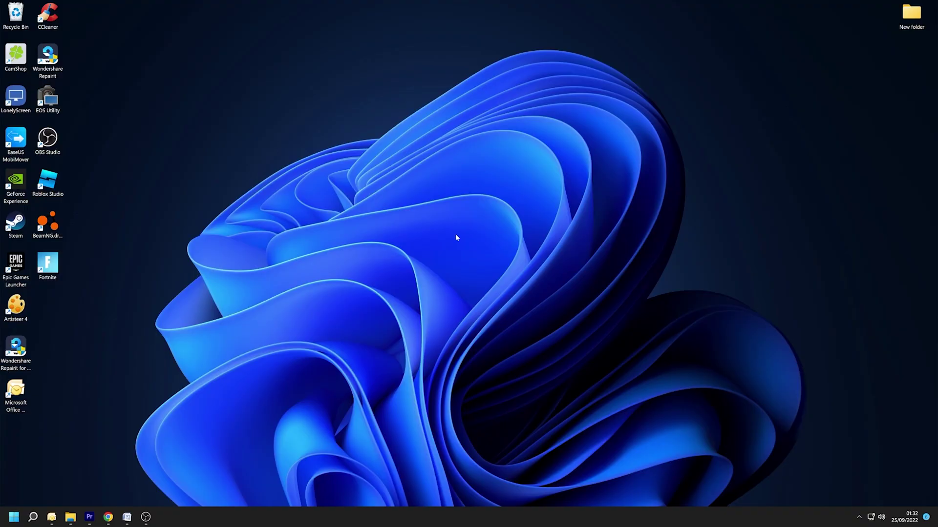
Launch Repairit for Email and add sample.pst from Documents as the PST file to repair
{"action": "double_click", "coordinate": [32, 350]}
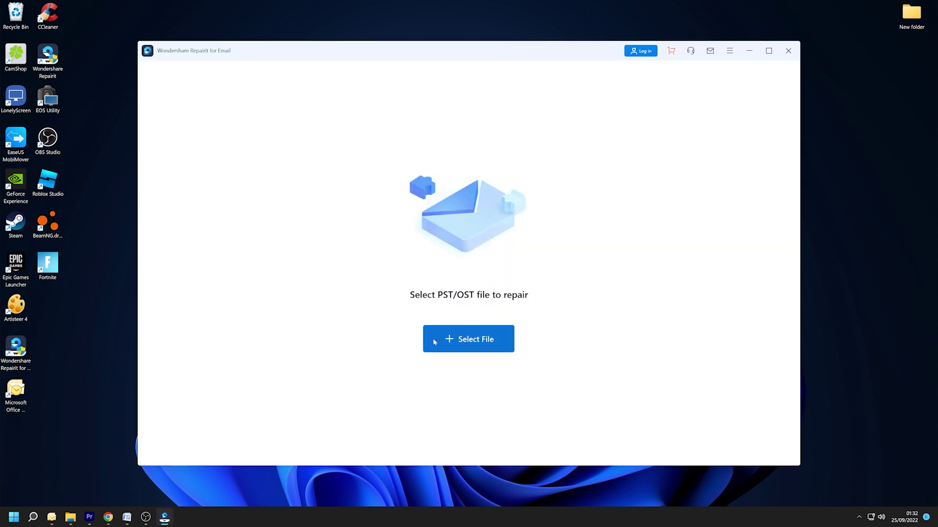
{"action": "left_click", "coordinate": [456, 344]}
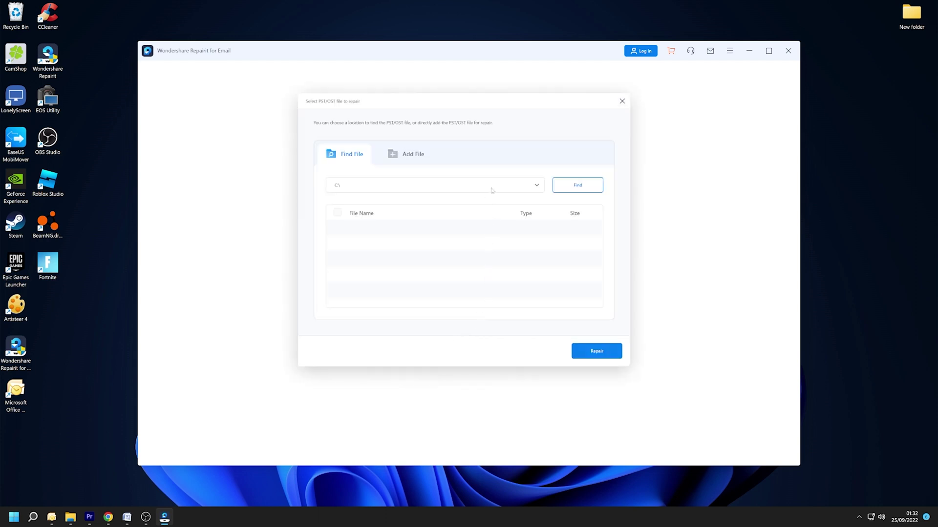
{"action": "left_click", "coordinate": [417, 157]}
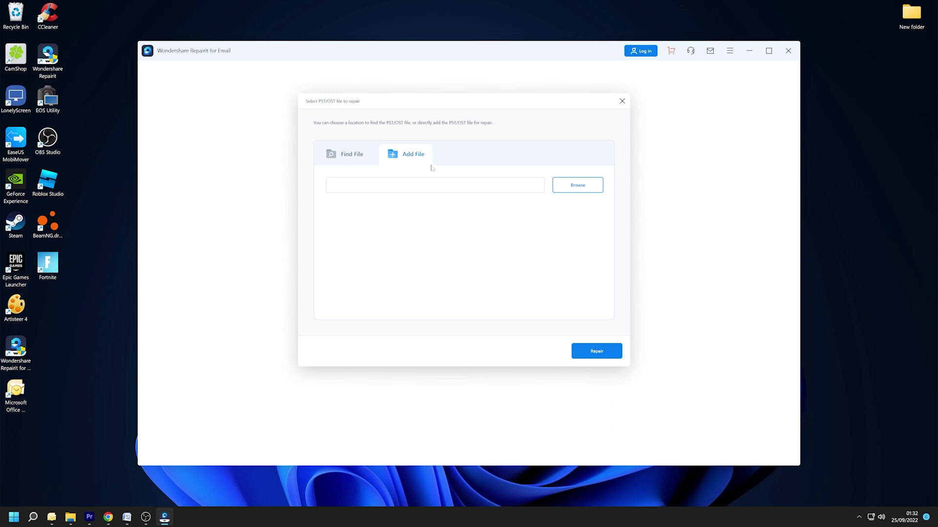
{"action": "left_click", "coordinate": [577, 185]}
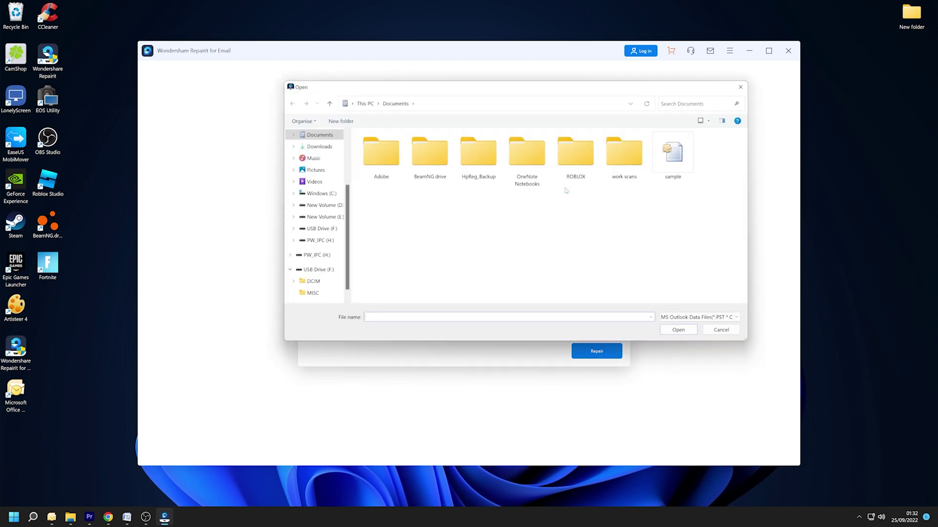
{"action": "left_click", "coordinate": [673, 160]}
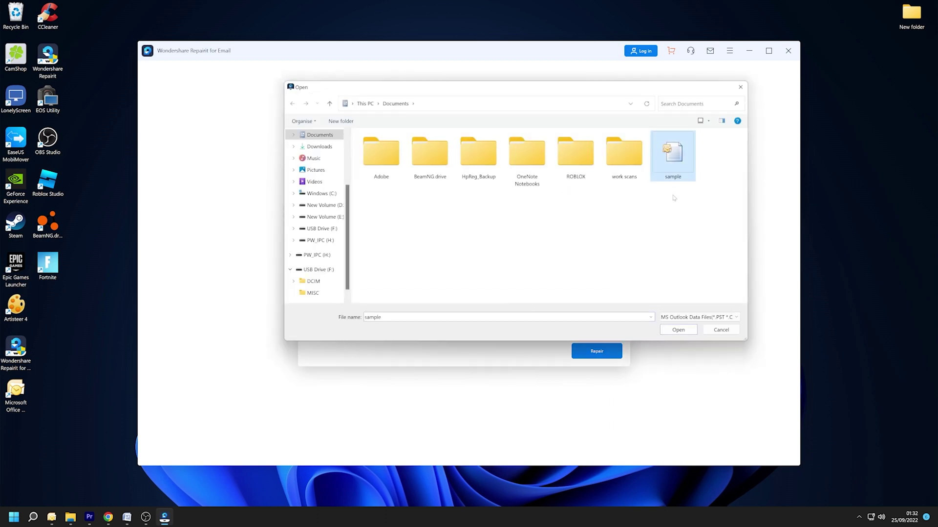
{"action": "left_click", "coordinate": [683, 330]}
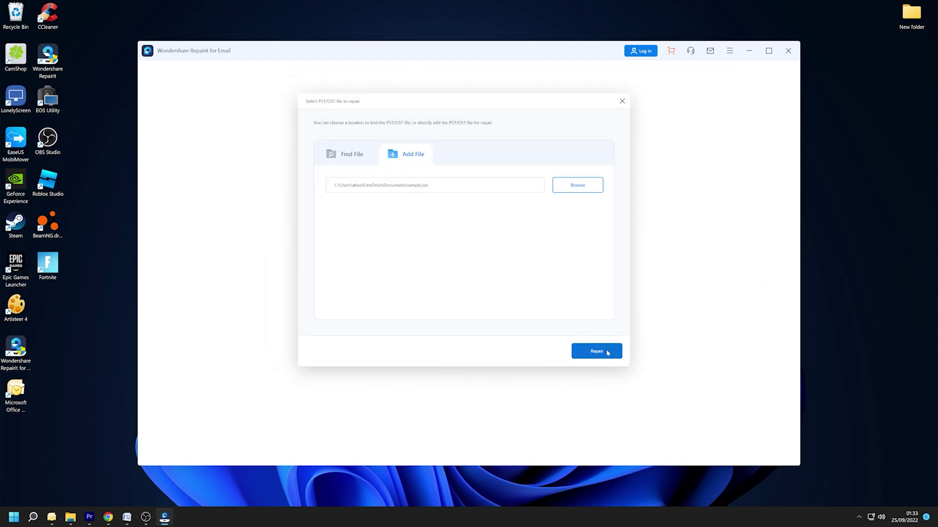
Repair sample.pst, acknowledge the success message, and preview the emails in myInbox
{"action": "left_click", "coordinate": [607, 353]}
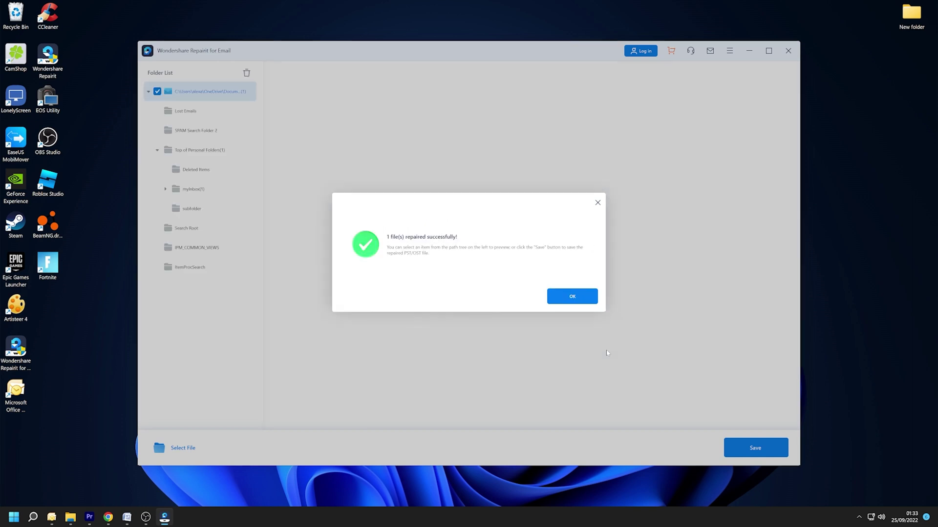
{"action": "left_click", "coordinate": [581, 302]}
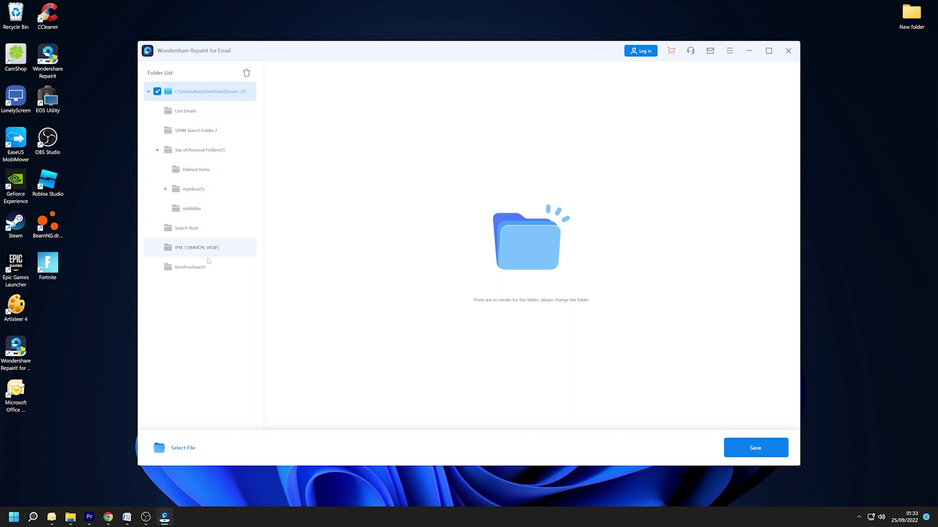
{"action": "left_click", "coordinate": [213, 193]}
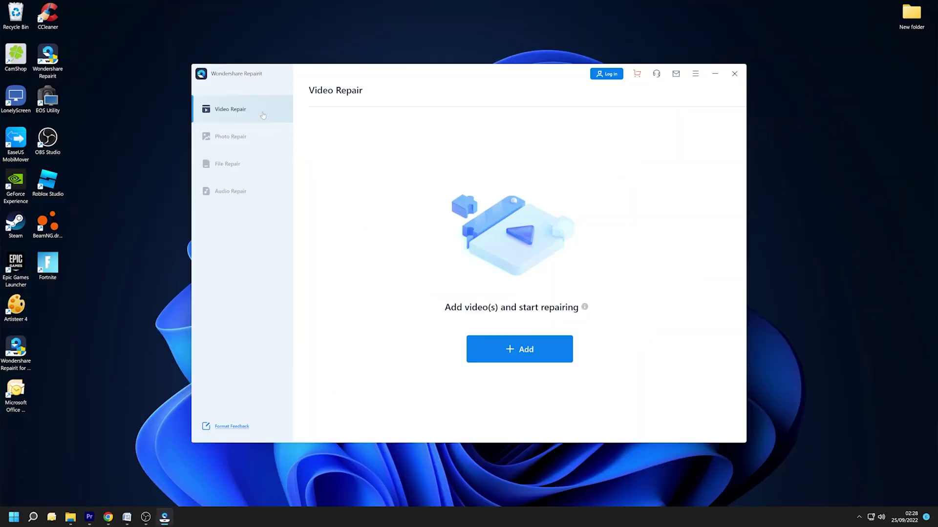
In File Repair, add 65765.pdf and flower987.pdf from Documents and repair both
{"action": "left_click", "coordinate": [260, 171]}
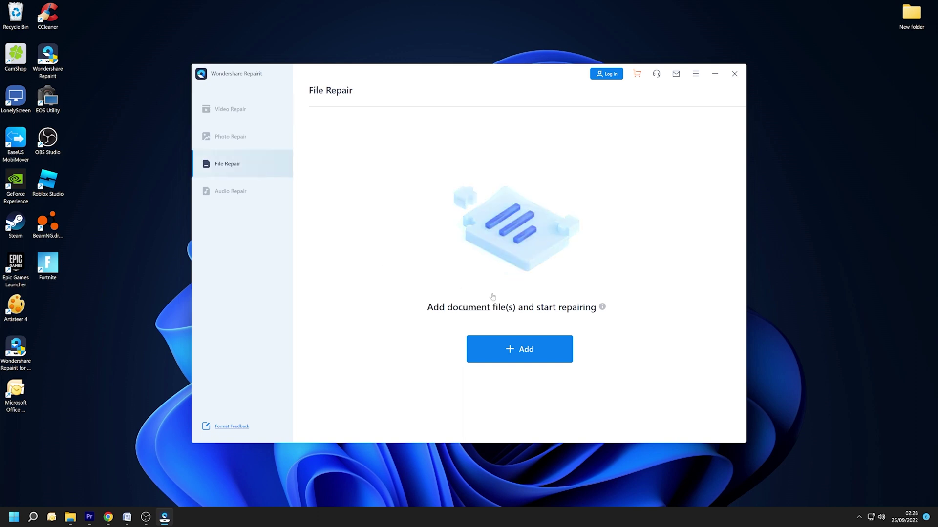
{"action": "left_click", "coordinate": [520, 355]}
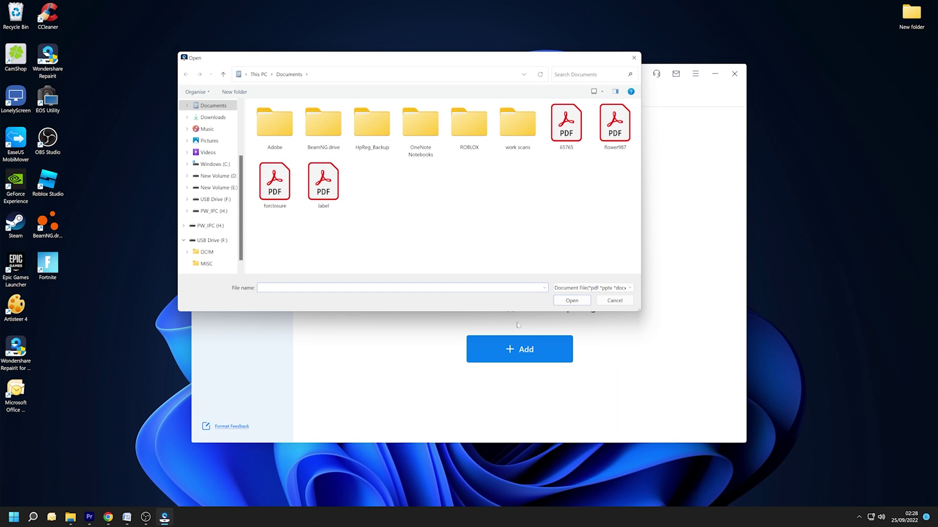
{"action": "left_click", "coordinate": [570, 140]}
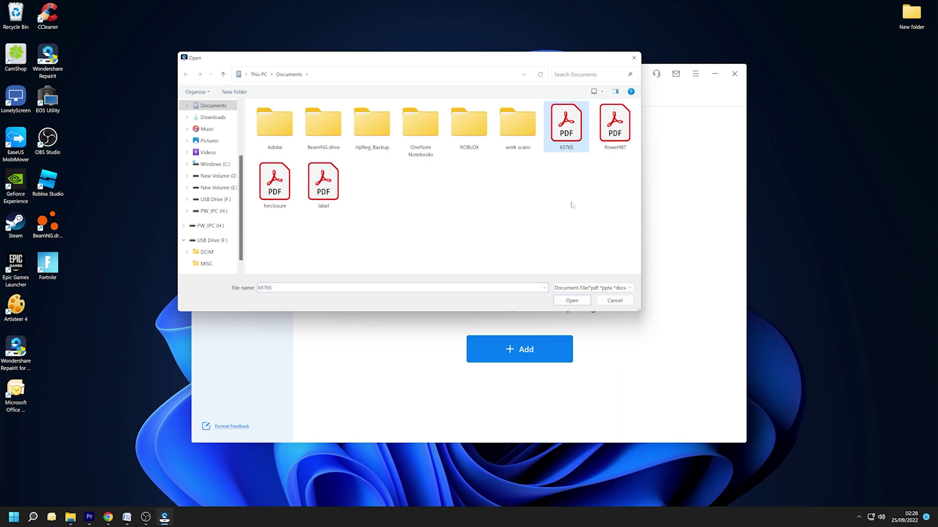
{"action": "left_click", "coordinate": [572, 301]}
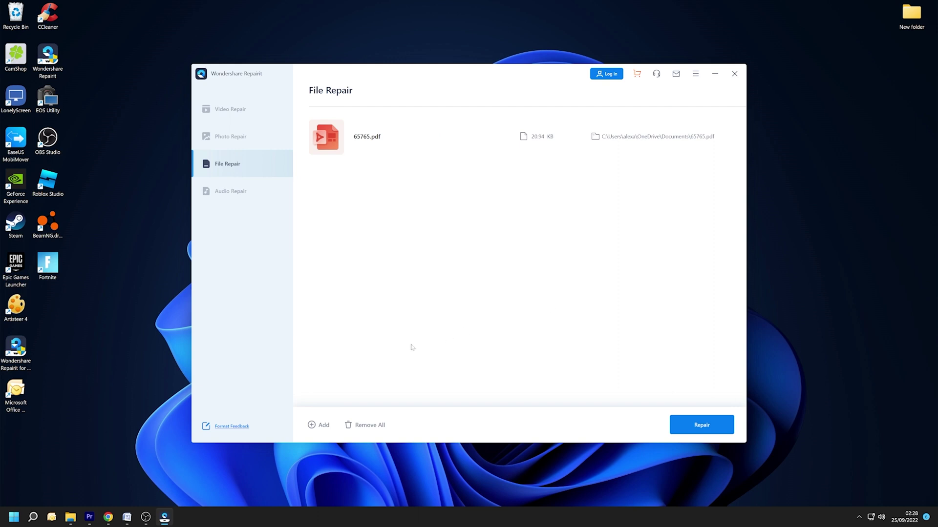
{"action": "left_click", "coordinate": [315, 425]}
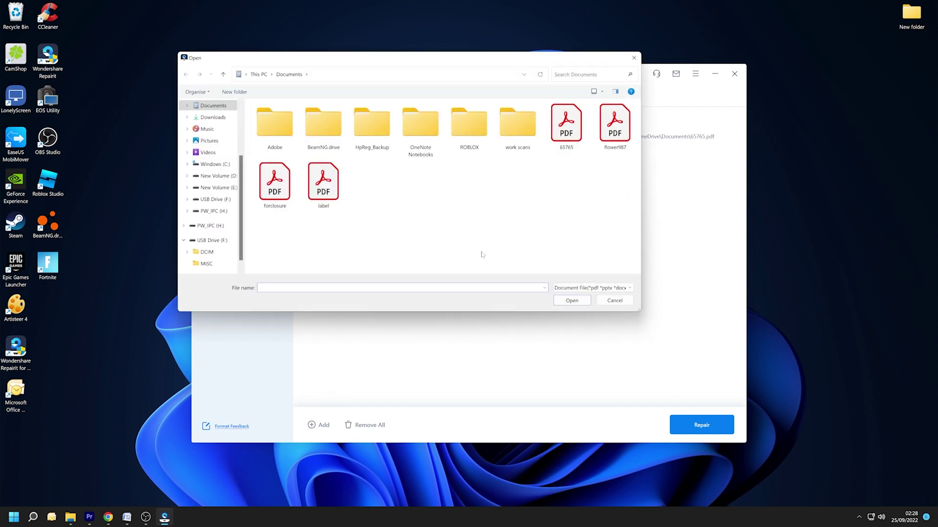
{"action": "left_click", "coordinate": [612, 141]}
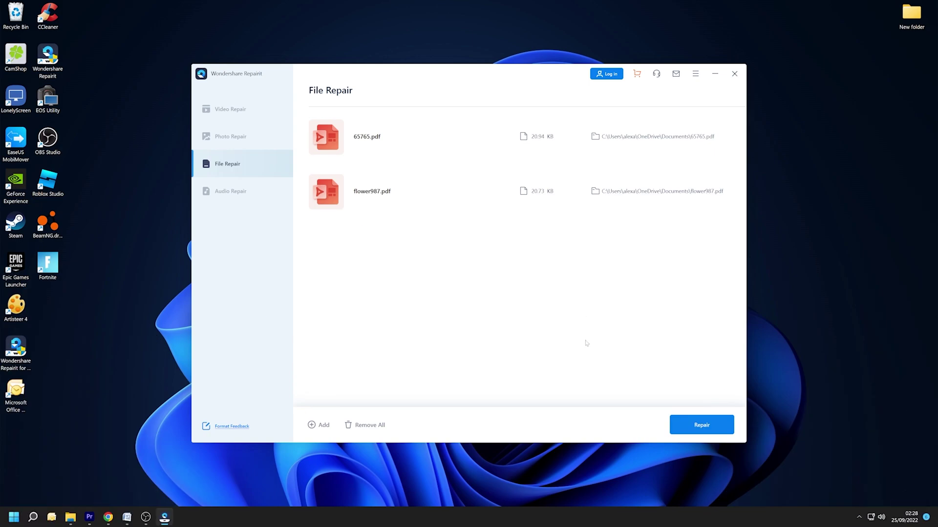
{"action": "left_click", "coordinate": [685, 430]}
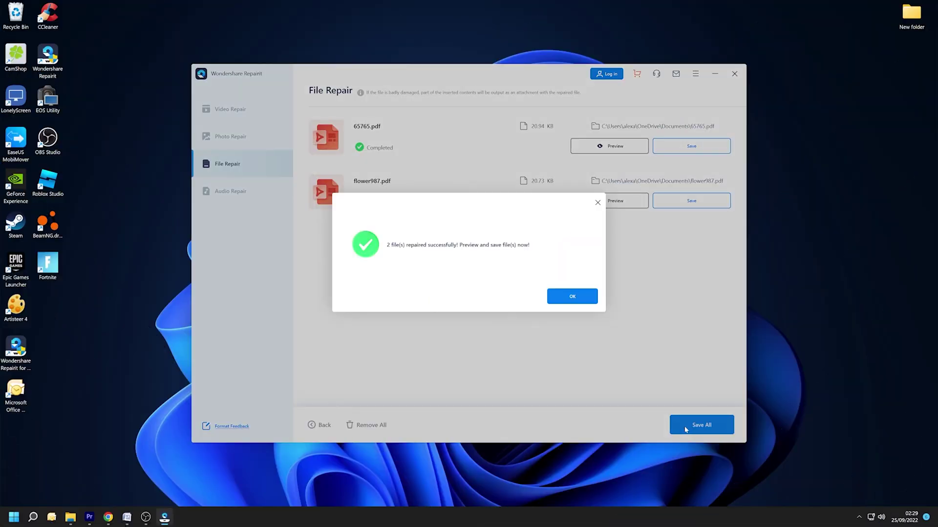
Dismiss the '2 file(s) repaired successfully' message
{"action": "left_click", "coordinate": [590, 301]}
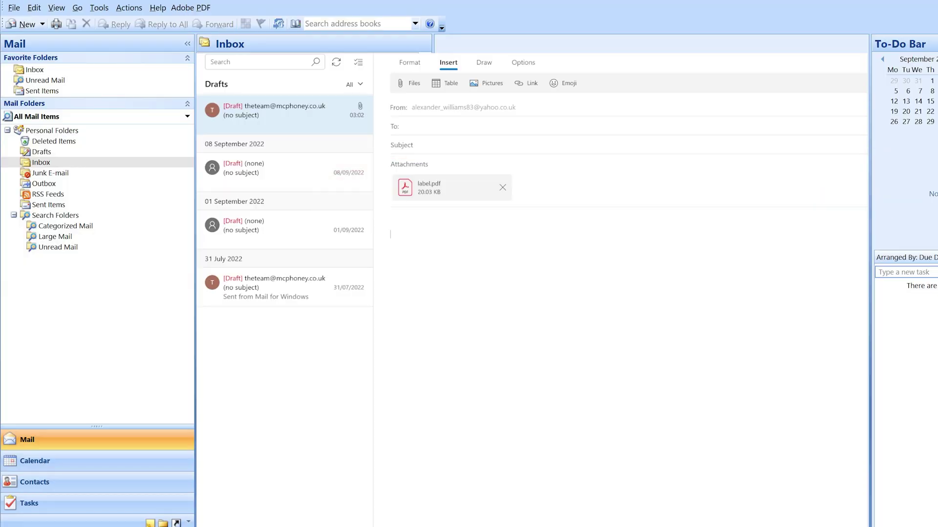
Open the draft's label.pdf attachment to check that the shipping label now displays
{"action": "left_click", "coordinate": [467, 192]}
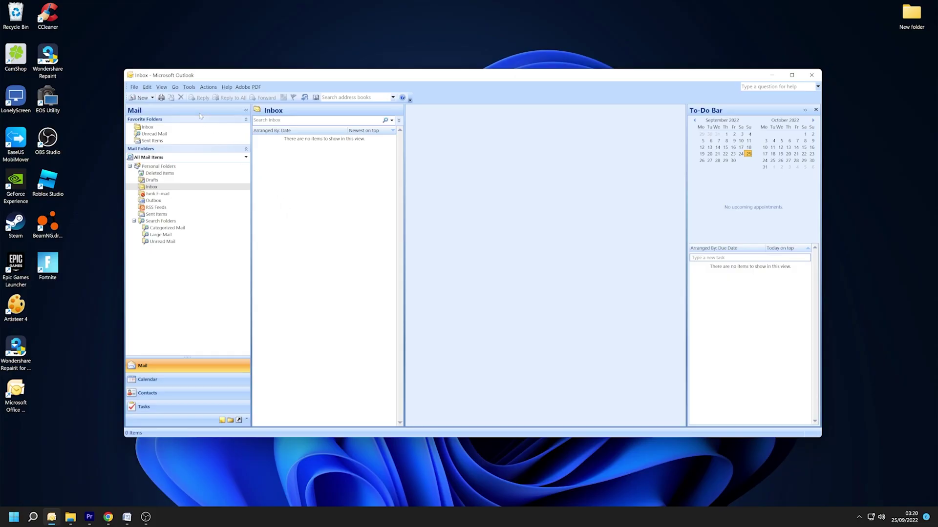
In Trust Center Attachment Handling, untick the Windows e-mail previewer among the attachment previewers
{"action": "left_click", "coordinate": [188, 87]}
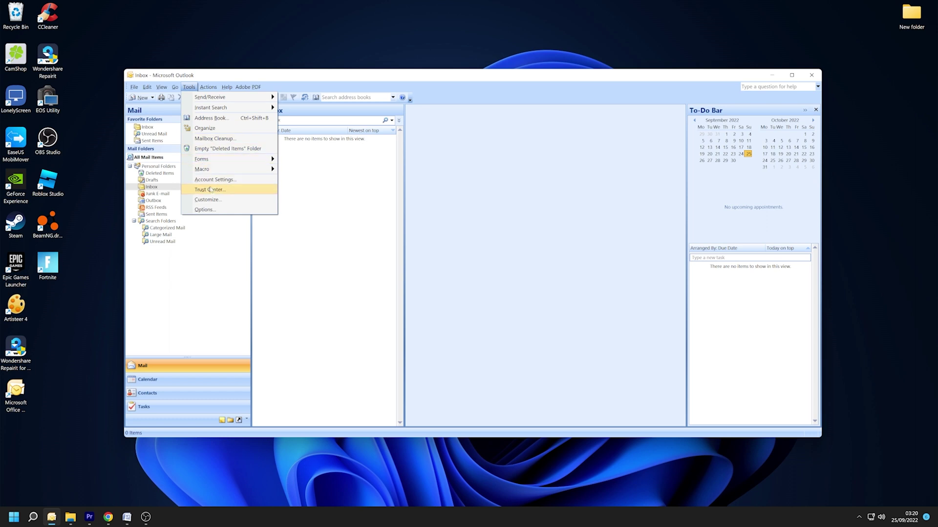
{"action": "left_click", "coordinate": [211, 189]}
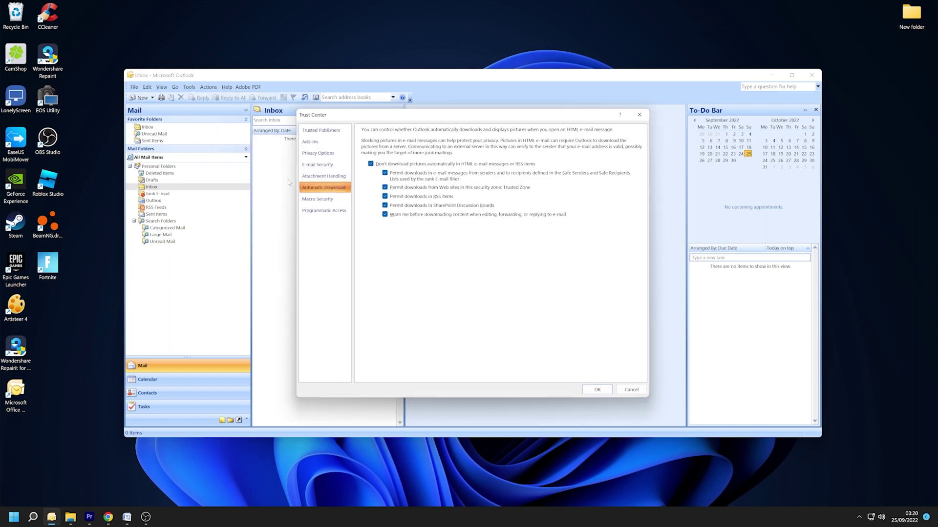
{"action": "left_click", "coordinate": [311, 174]}
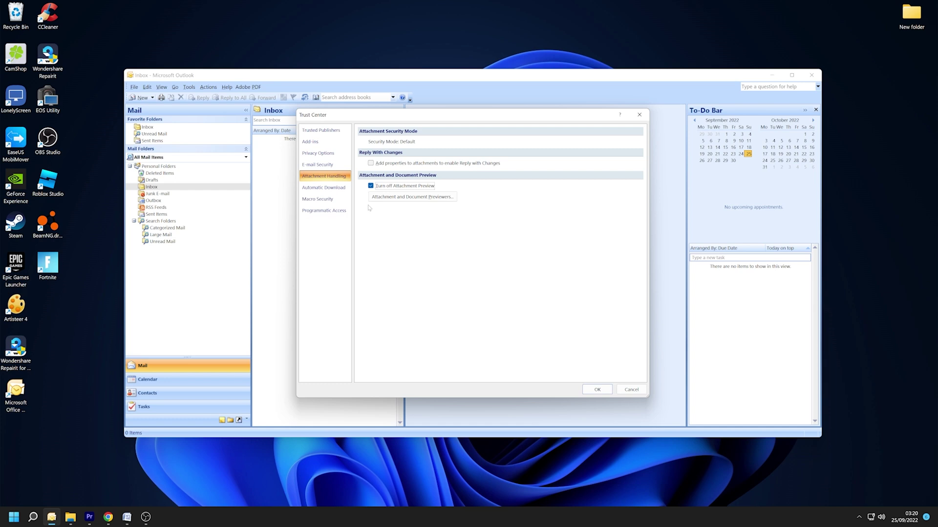
{"action": "left_click", "coordinate": [406, 200]}
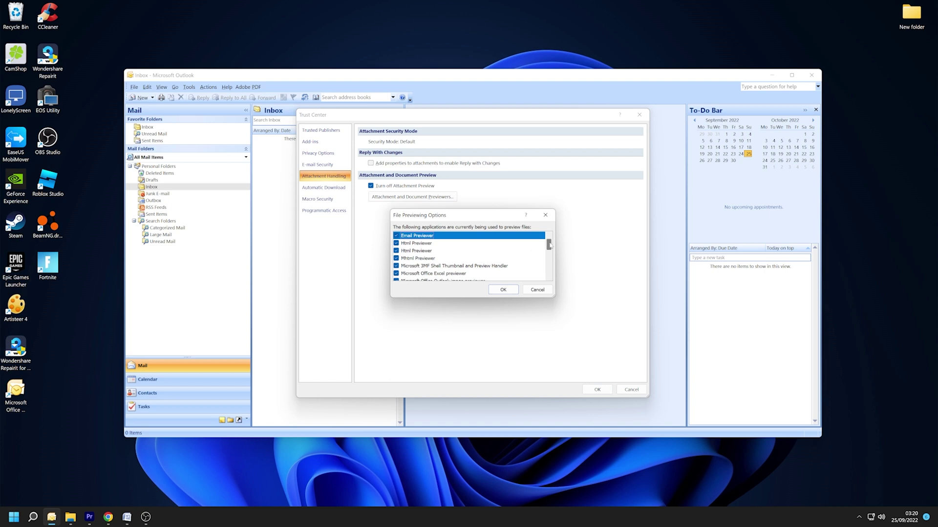
{"action": "left_click_drag", "start_coordinate": [549, 245], "coordinate": [544, 266]}
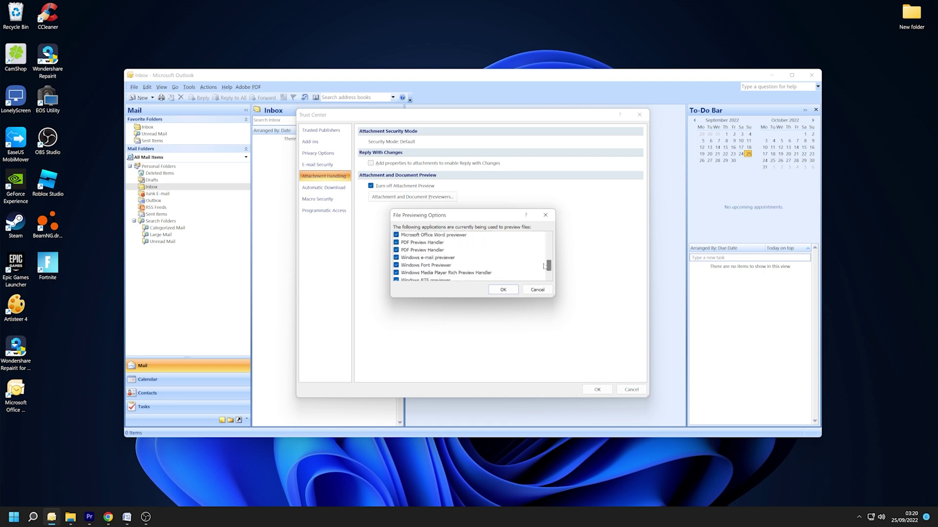
{"action": "left_click", "coordinate": [396, 261]}
{"action": "left_click", "coordinate": [396, 265]}
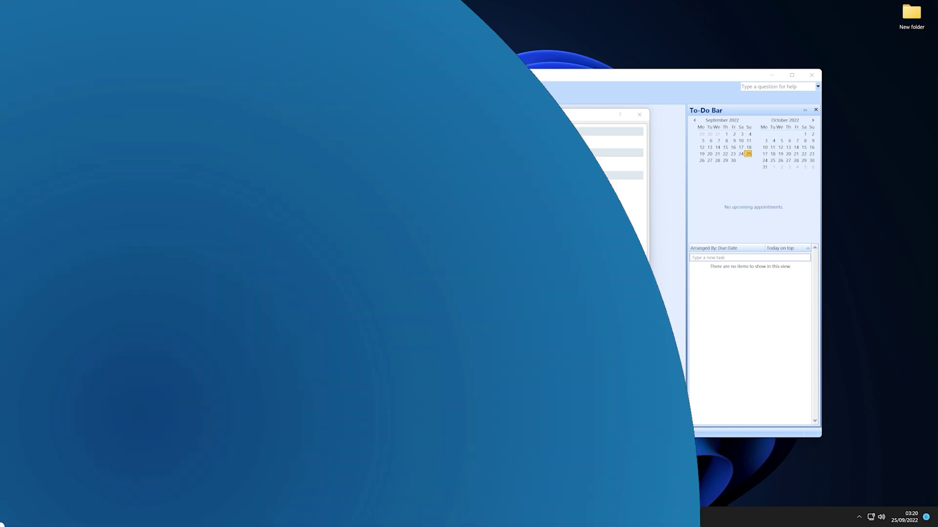